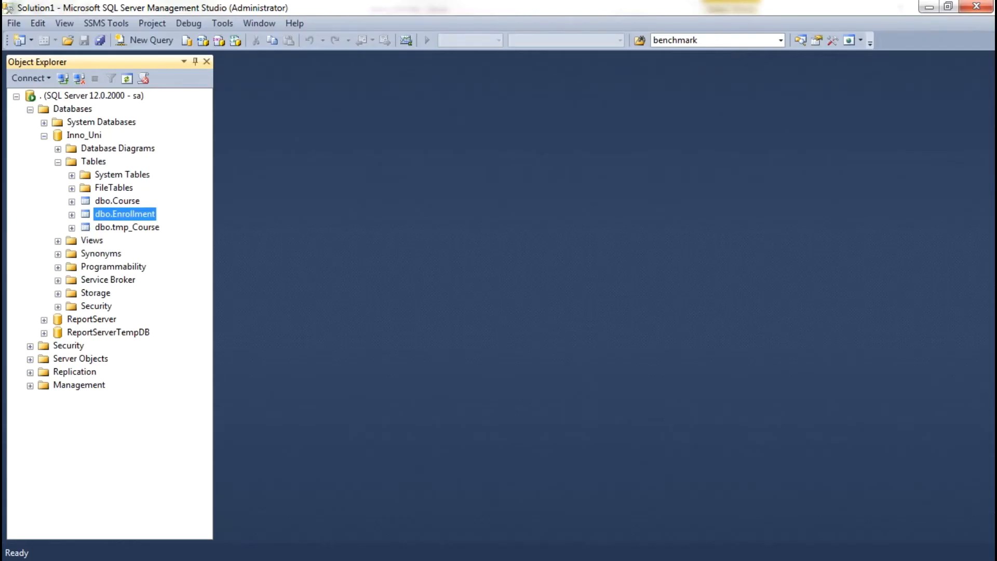
Start the data import wizard for the Inno_Uni database and go past its welcome page.
{"action": "left_click", "coordinate": [78, 136]}
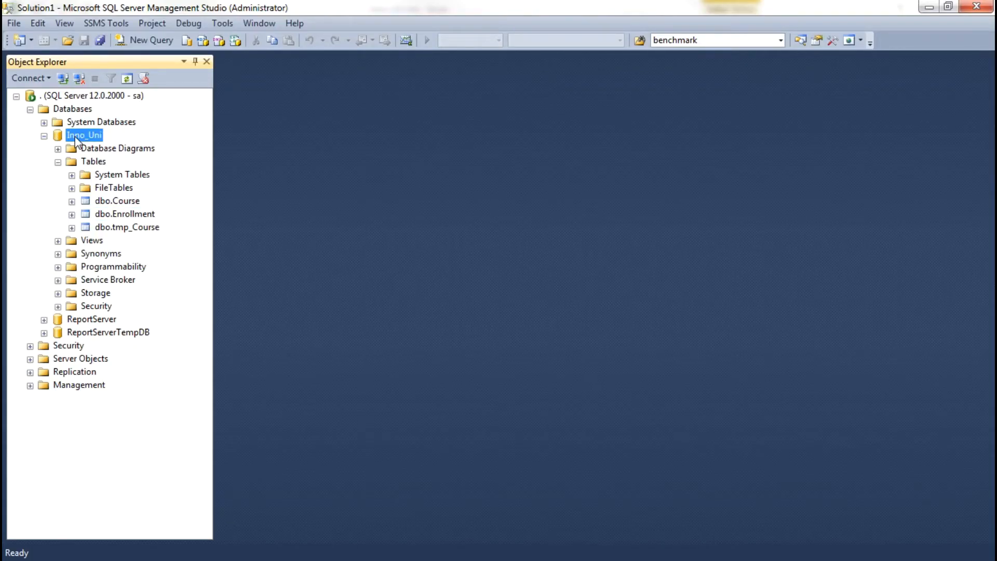
{"action": "right_click", "coordinate": [75, 138]}
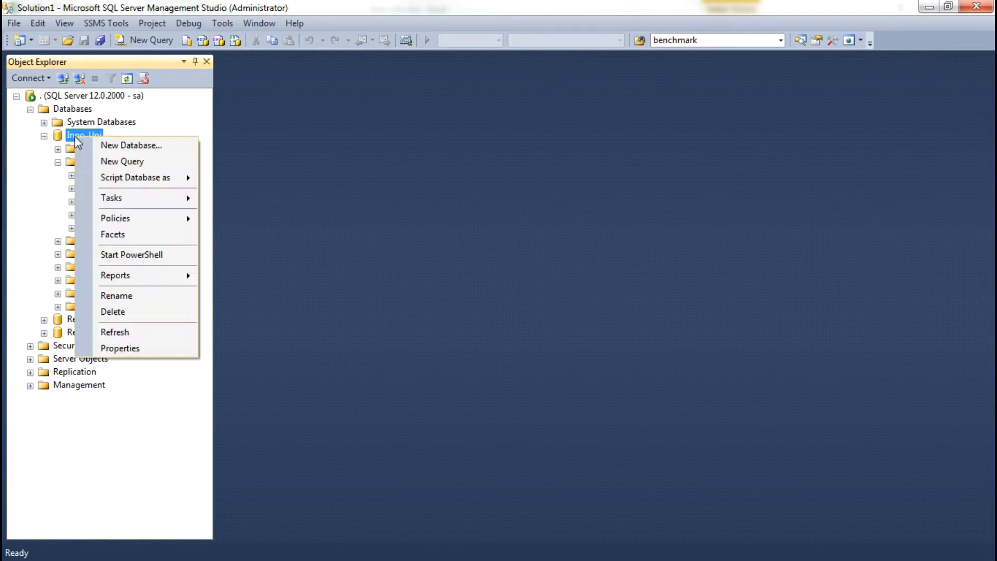
{"action": "mouse_move", "coordinate": [137, 198]}
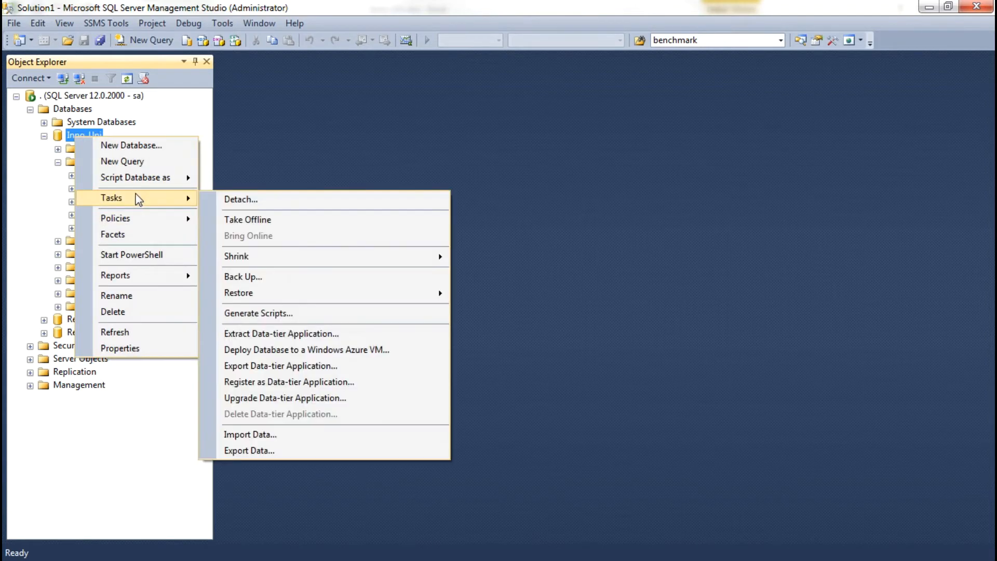
{"action": "left_click", "coordinate": [257, 435]}
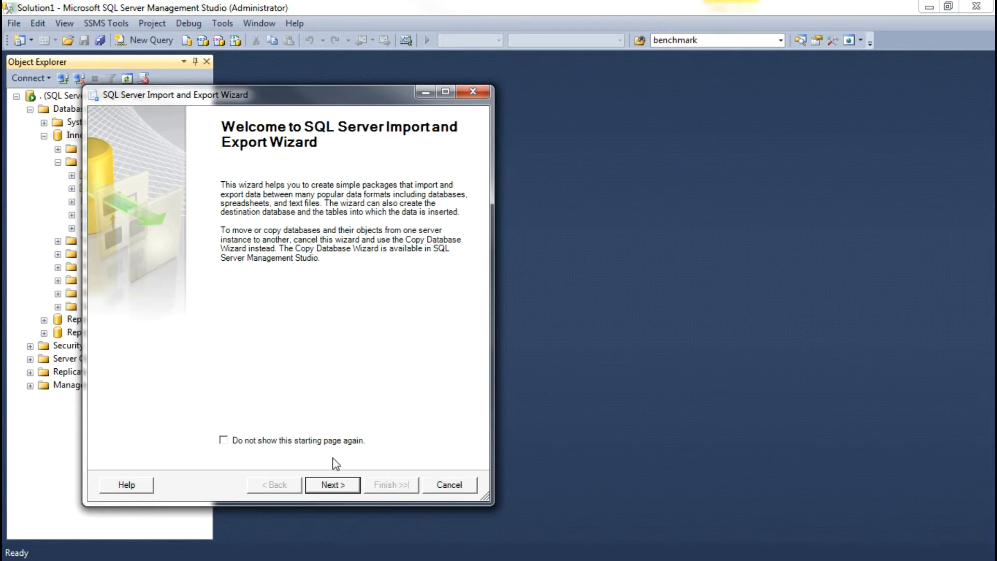
{"action": "left_click", "coordinate": [329, 486]}
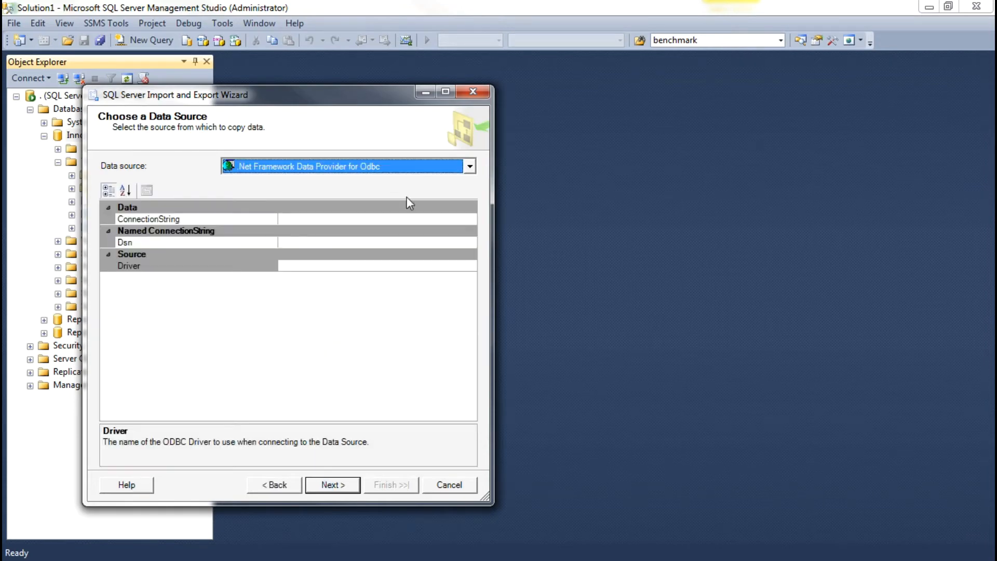
Set the data source to Microsoft Excel using D:\SQL A - Z\Work_Files\Inno_Uni.xlsx and continue to the destination settings.
{"action": "left_click", "coordinate": [470, 166]}
{"action": "mouse_move", "coordinate": [472, 214]}
{"action": "left_mouse_down"}
{"action": "mouse_move", "coordinate": [474, 262]}
{"action": "mouse_move", "coordinate": [478, 233]}
{"action": "left_mouse_up"}
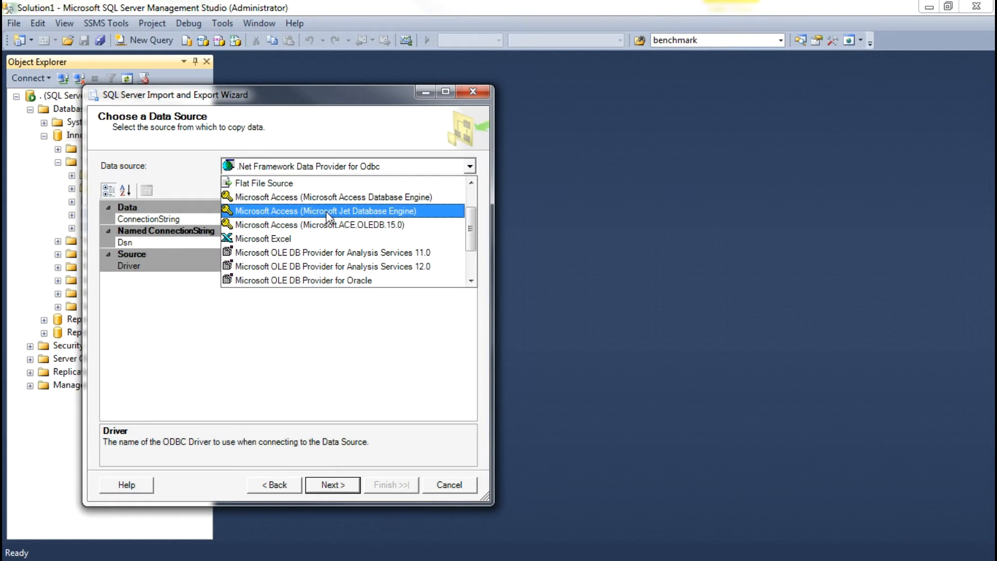
{"action": "left_click", "coordinate": [272, 239]}
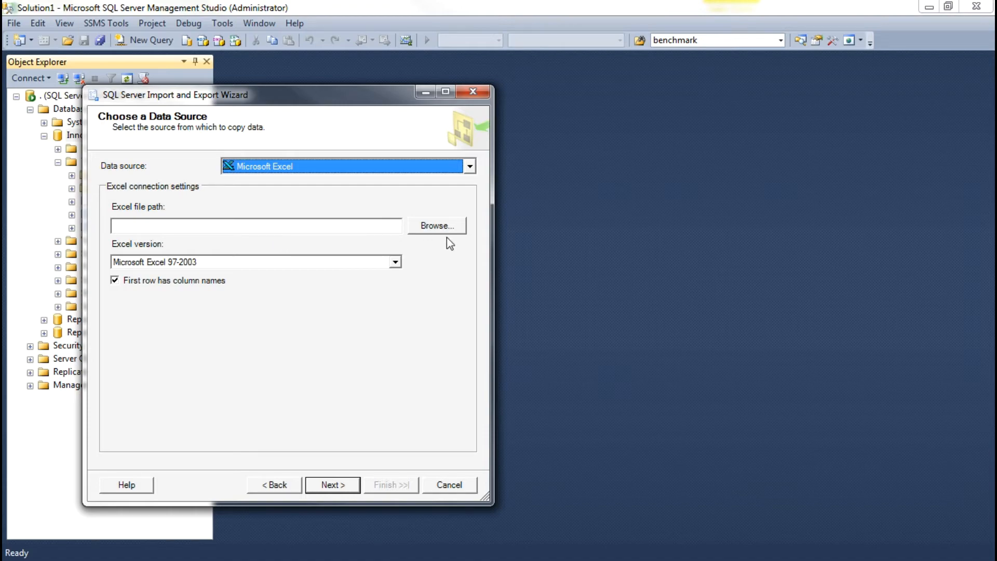
{"action": "left_click", "coordinate": [439, 227]}
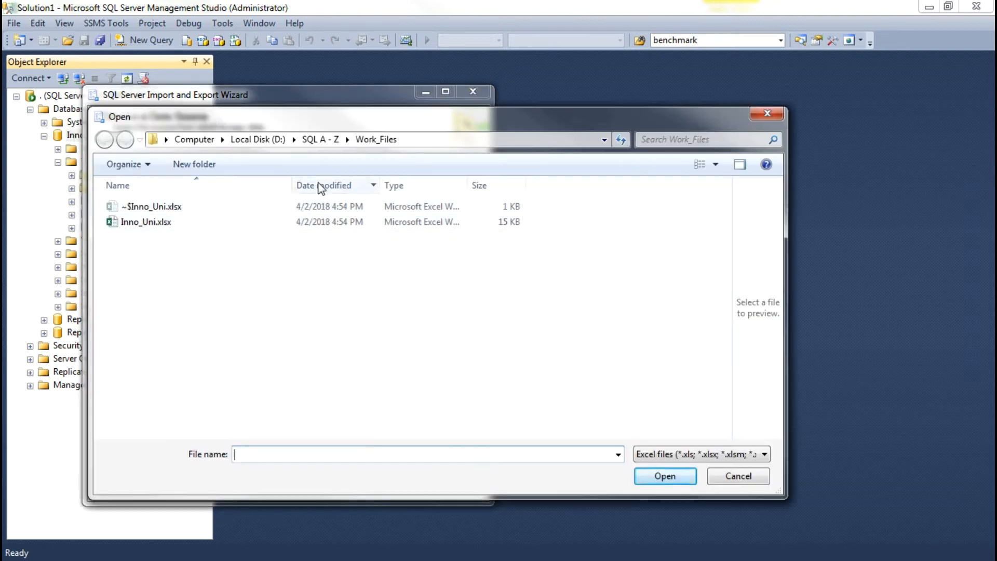
{"action": "double_click", "coordinate": [163, 226]}
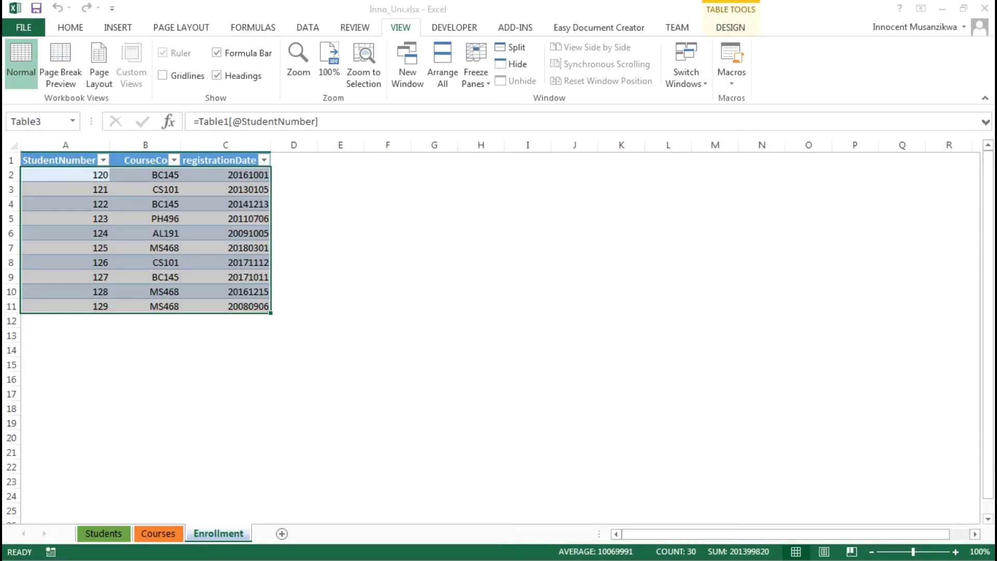
{"action": "key", "text": "alt+Tab"}
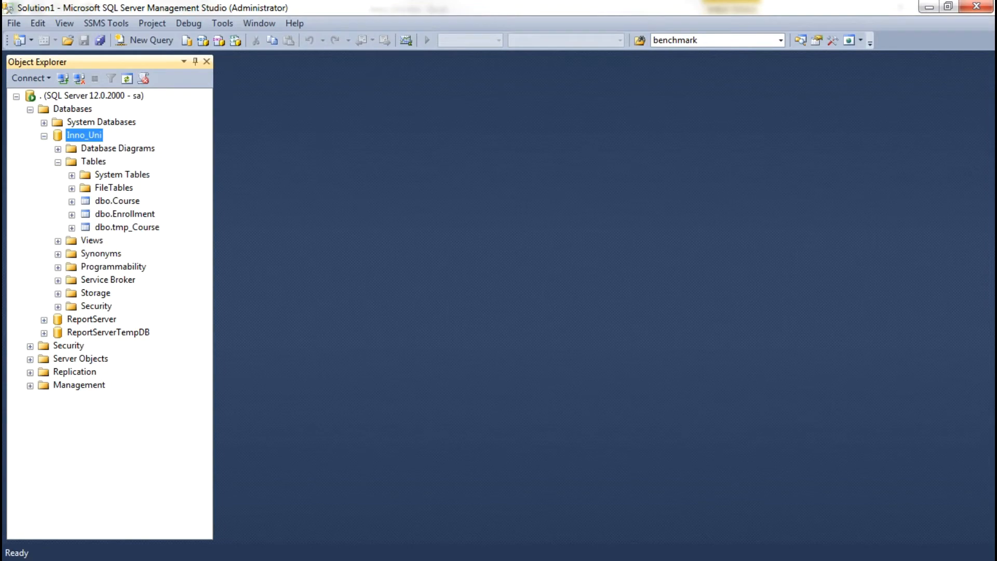
{"action": "key", "text": "alt+Tab"}
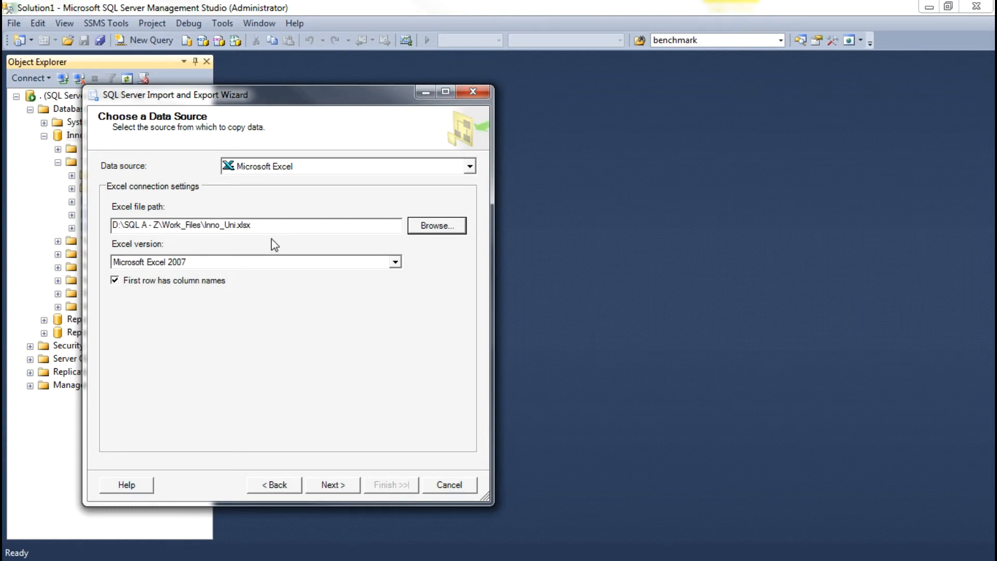
{"action": "left_click", "coordinate": [331, 485]}
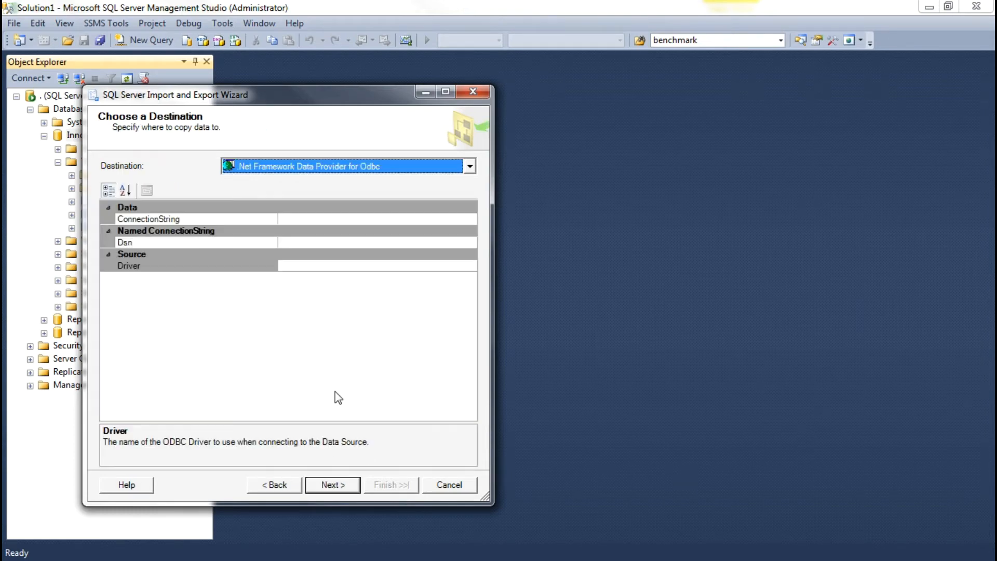
Choose SQL Server Native Client 11.0 as the import destination.
{"action": "left_click", "coordinate": [470, 167]}
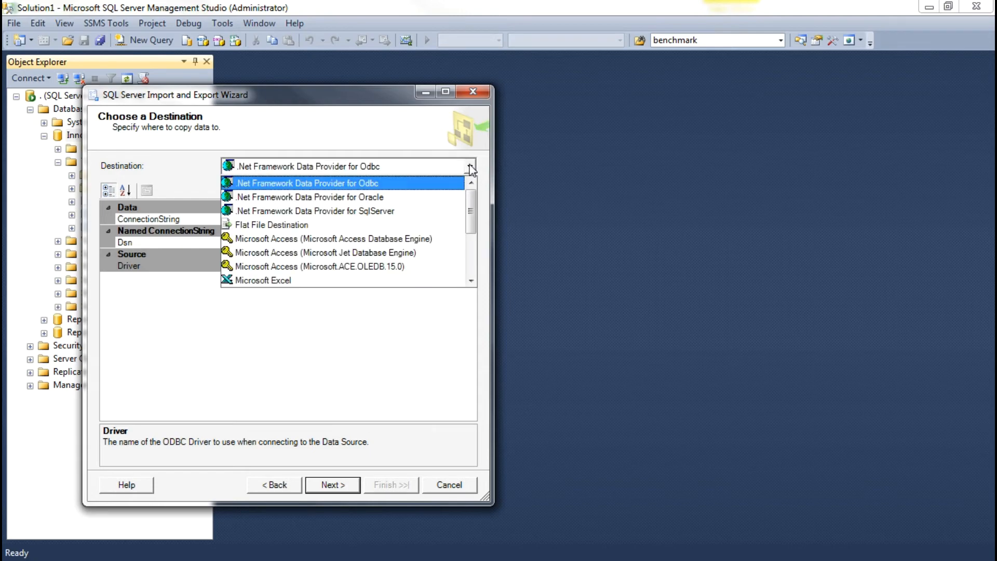
{"action": "left_click_drag", "start_coordinate": [472, 200], "coordinate": [476, 240]}
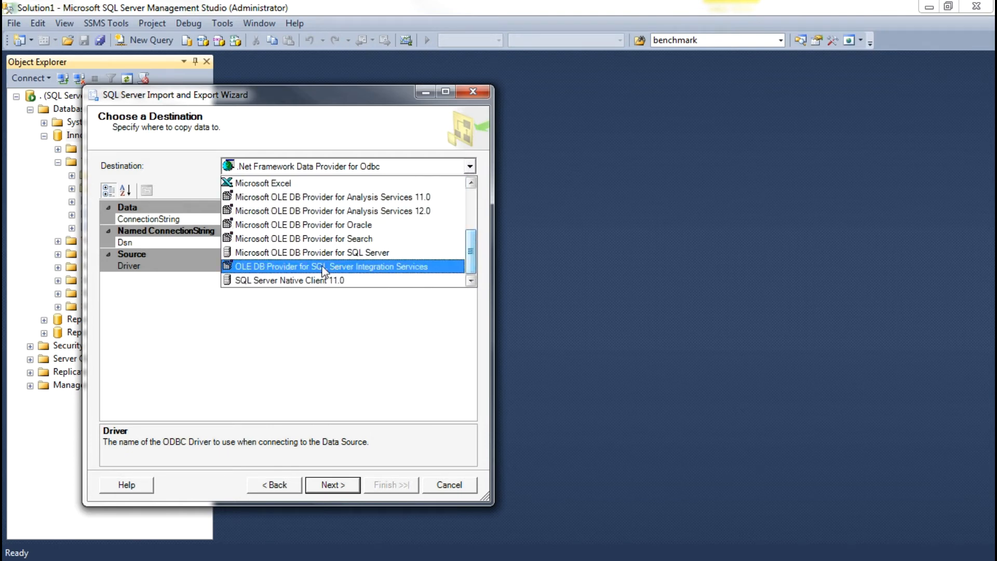
{"action": "left_click", "coordinate": [299, 283]}
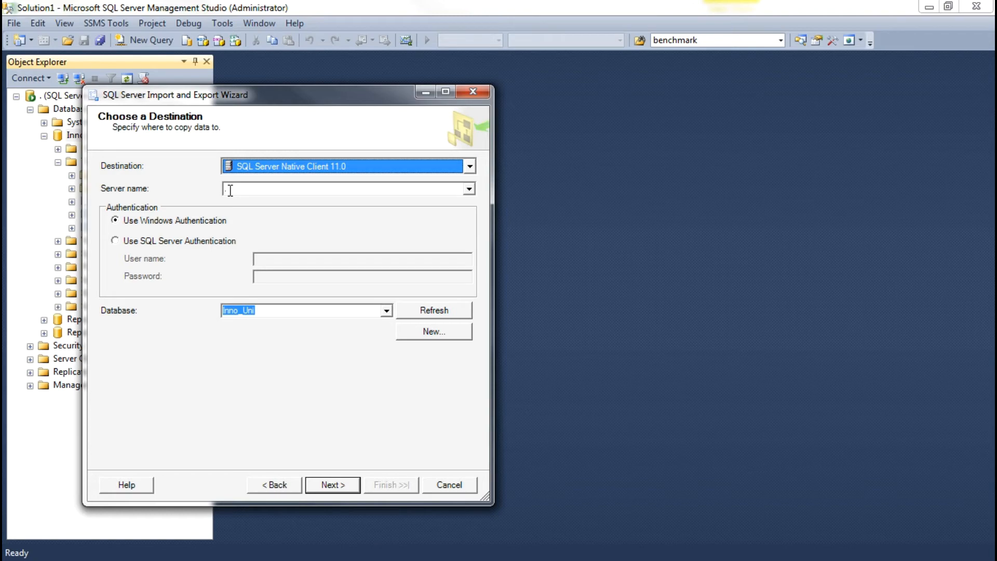
Use SQL Server Authentication for the destination with user name sa and the account password, and proceed.
{"action": "left_click", "coordinate": [138, 242]}
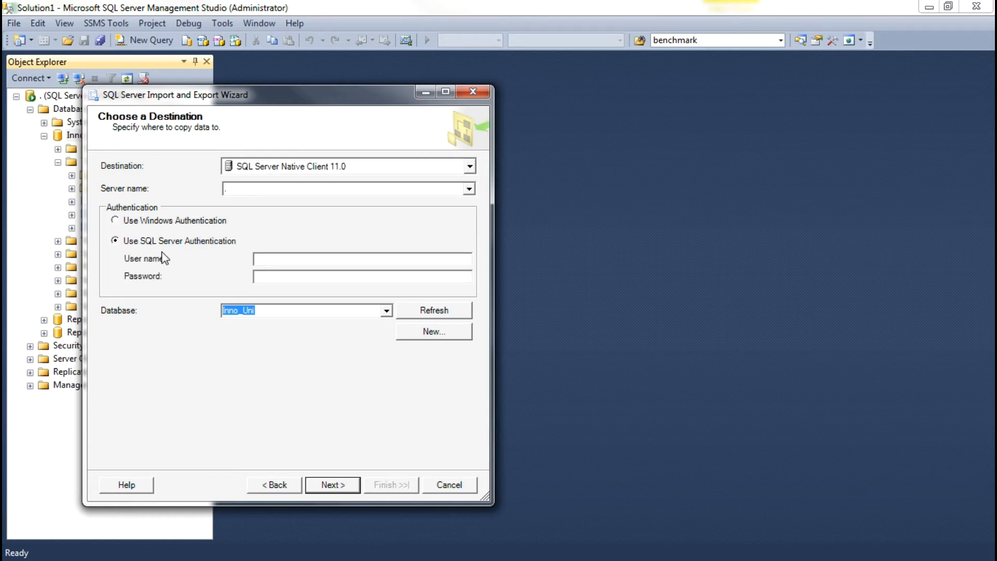
{"action": "left_click", "coordinate": [274, 261]}
{"action": "type", "text": "sa"}
{"action": "left_click", "coordinate": [274, 276]}
{"action": "type", "text": "**********"}
{"action": "left_click", "coordinate": [328, 485]}
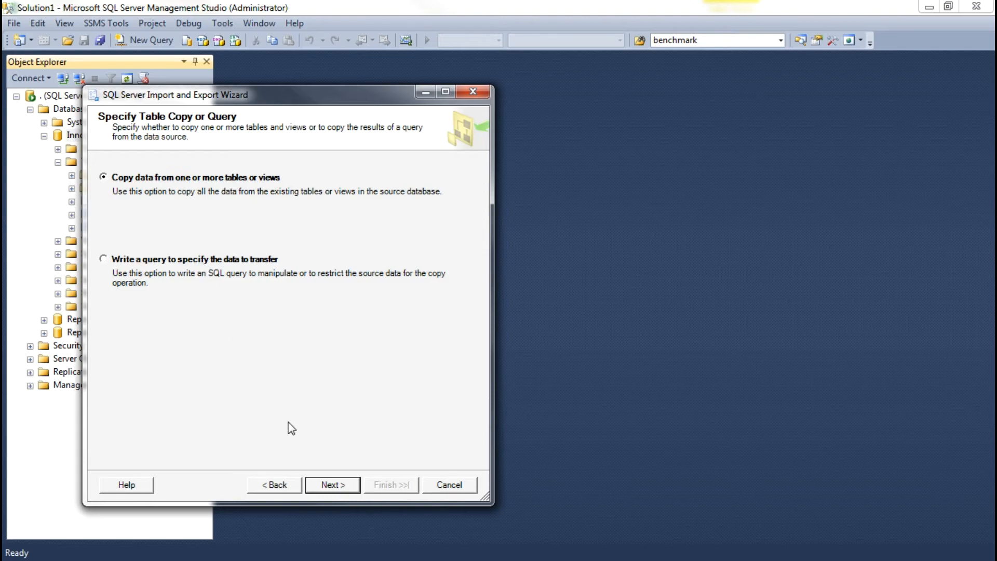
Copy data from tables or views, selecting the Enrollment$ sheet as source and the existing [dbo].[Enrollment] table as destination.
{"action": "left_click", "coordinate": [326, 484]}
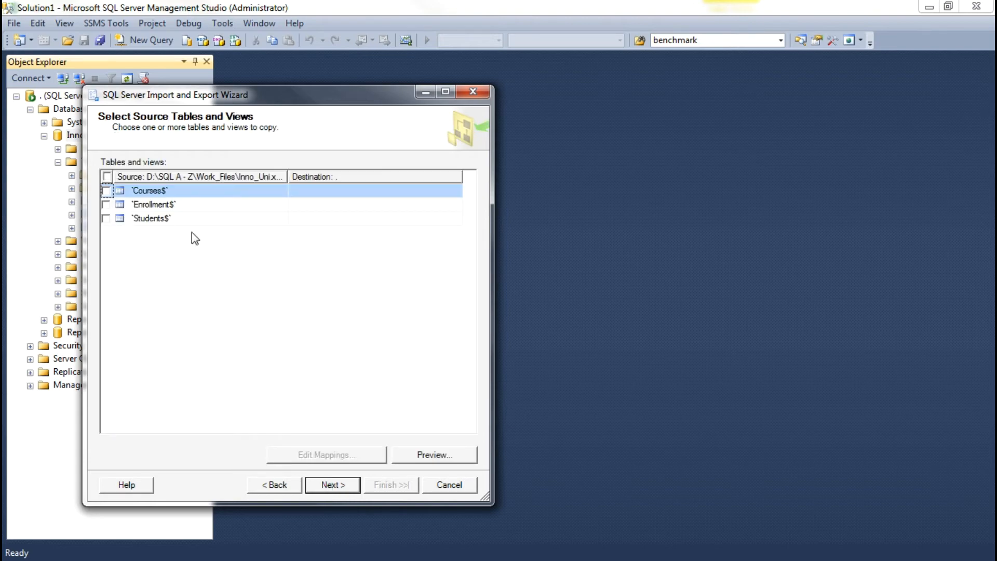
{"action": "left_click", "coordinate": [106, 204]}
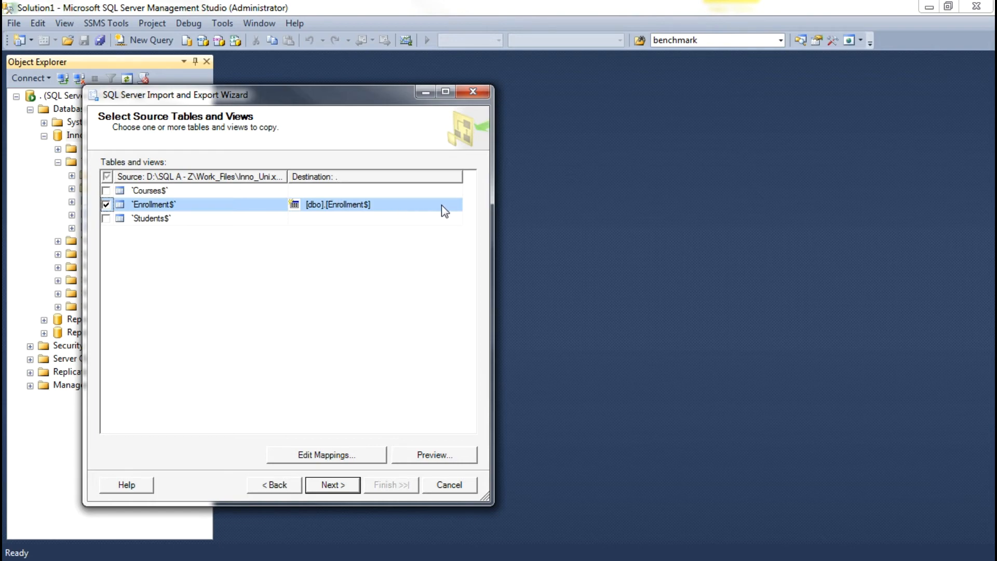
{"action": "left_click", "coordinate": [379, 204]}
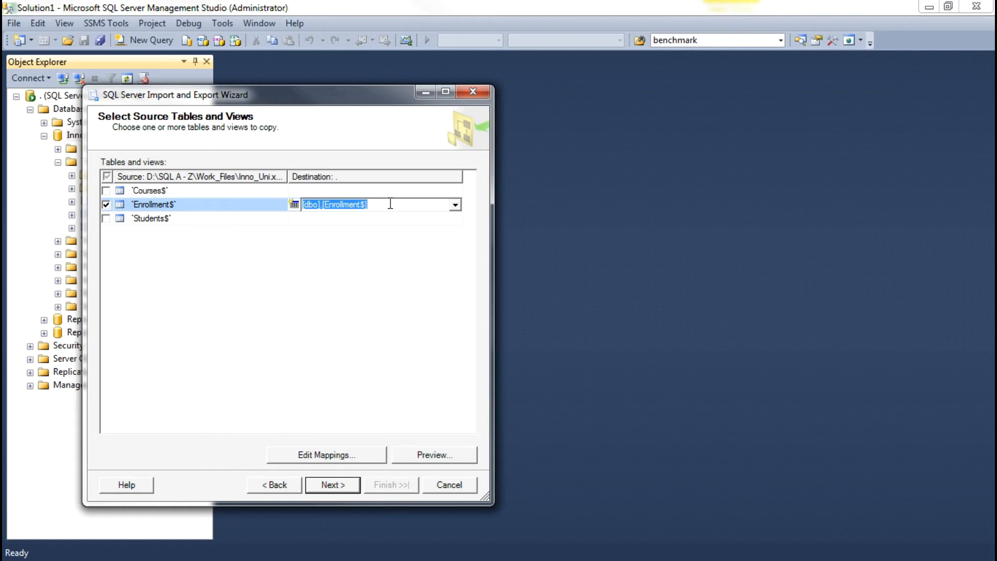
{"action": "left_click", "coordinate": [454, 208]}
{"action": "left_click", "coordinate": [354, 231]}
Set the Enrollment column mappings to delete rows in the destination table, checking the data type of each mapped column.
{"action": "left_click", "coordinate": [326, 455]}
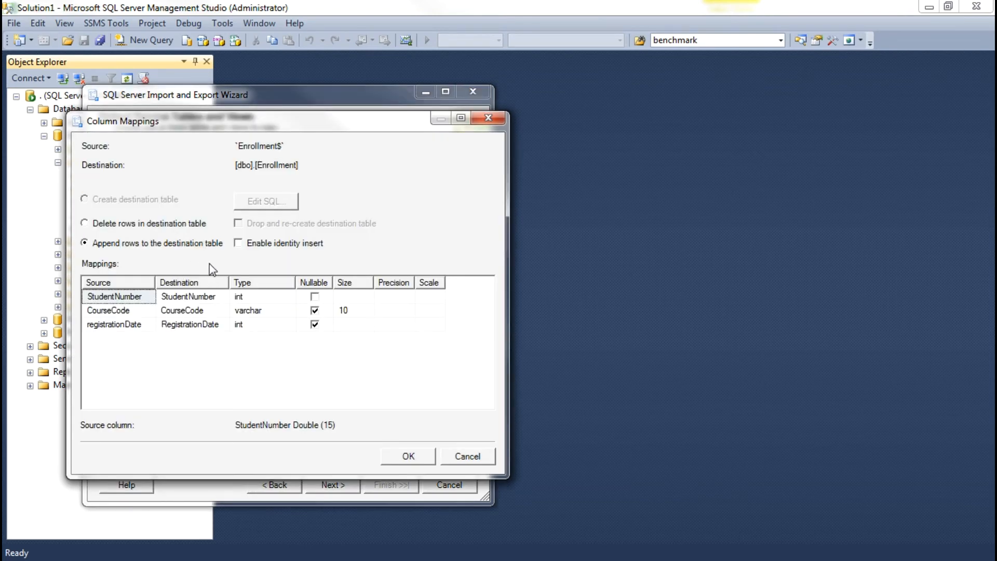
{"action": "left_click", "coordinate": [85, 224]}
{"action": "left_click", "coordinate": [259, 297]}
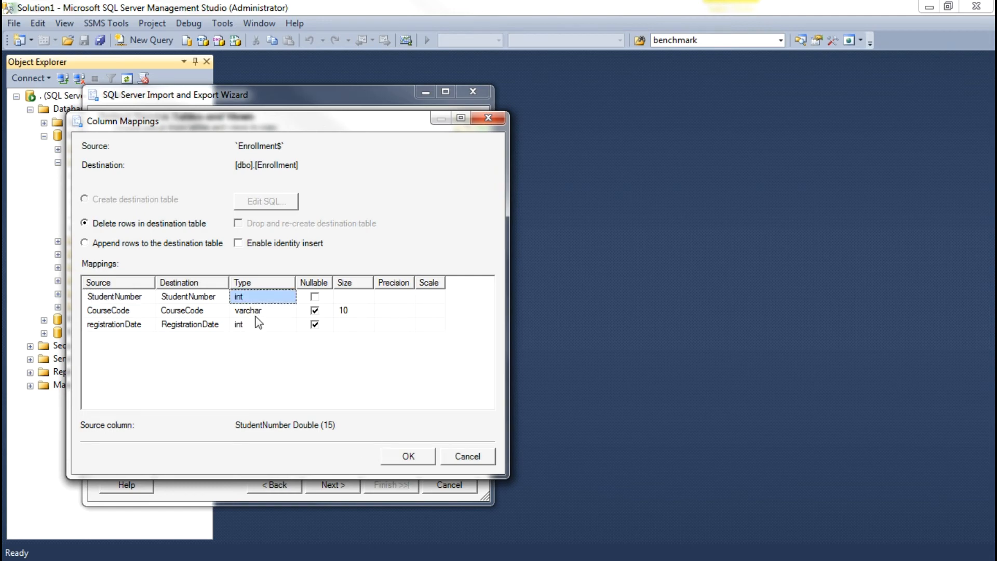
{"action": "left_click", "coordinate": [256, 312]}
{"action": "left_click", "coordinate": [252, 325]}
{"action": "left_click", "coordinate": [242, 299]}
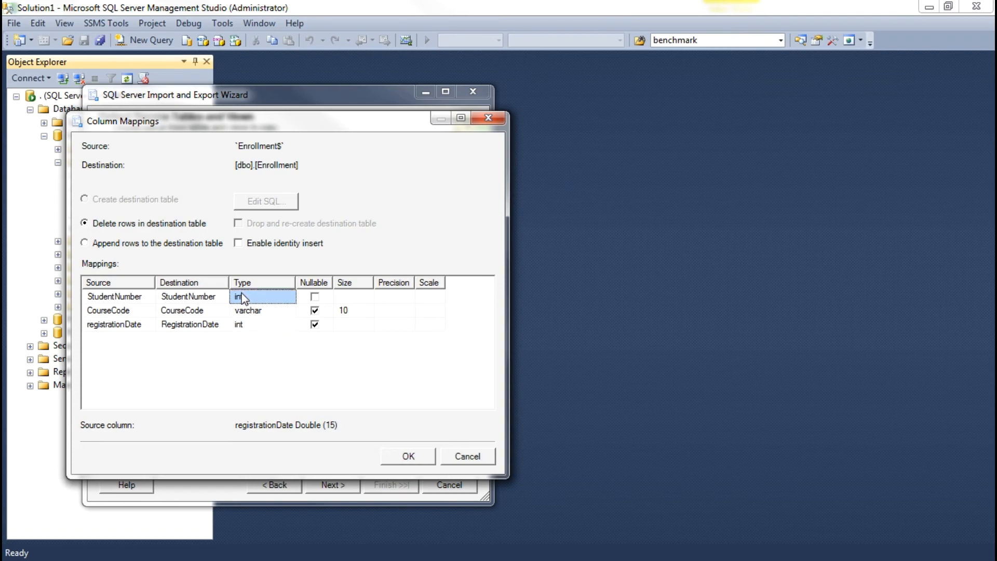
{"action": "left_click", "coordinate": [247, 309]}
{"action": "left_click", "coordinate": [251, 325]}
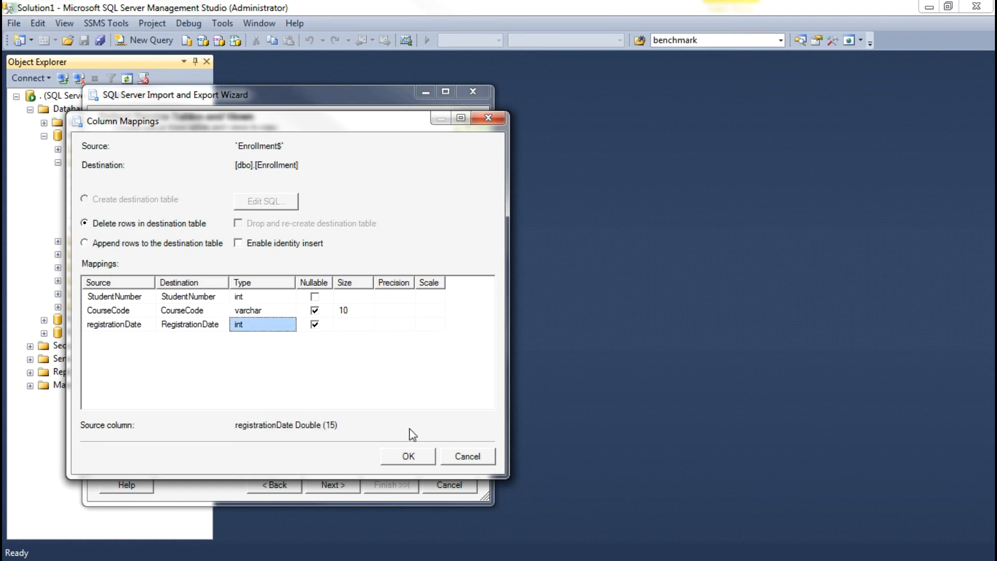
{"action": "left_click", "coordinate": [410, 457]}
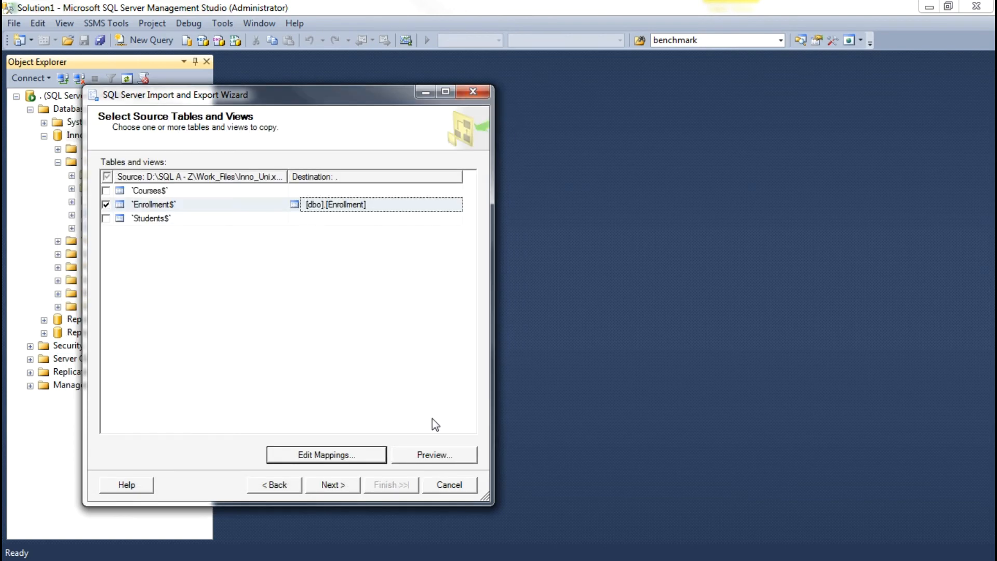
Preview the Enrollment$ source rows and continue to the data type mapping review.
{"action": "left_click", "coordinate": [434, 455]}
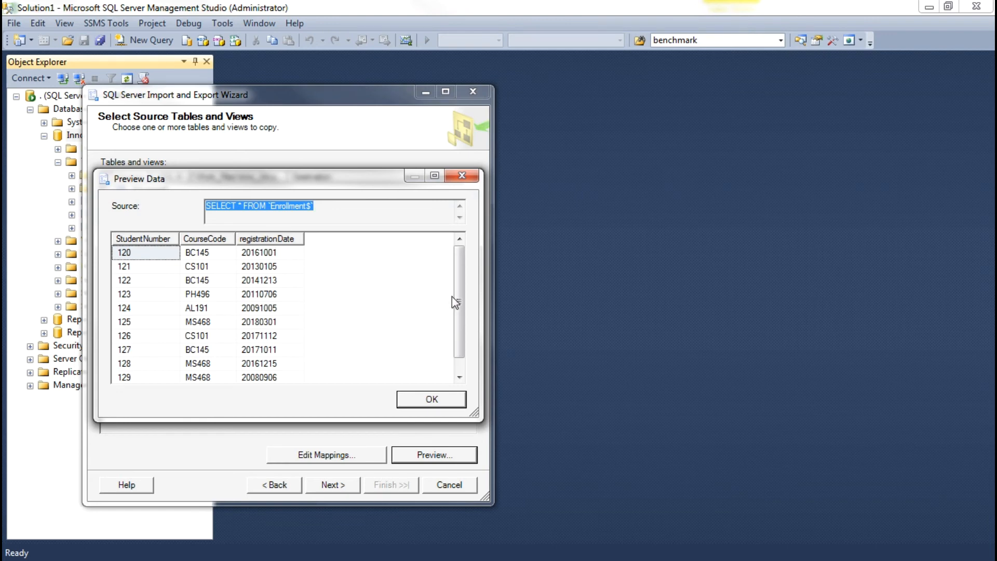
{"action": "scroll", "coordinate": [459, 338], "scroll_direction": "down", "scroll_amount": 3}
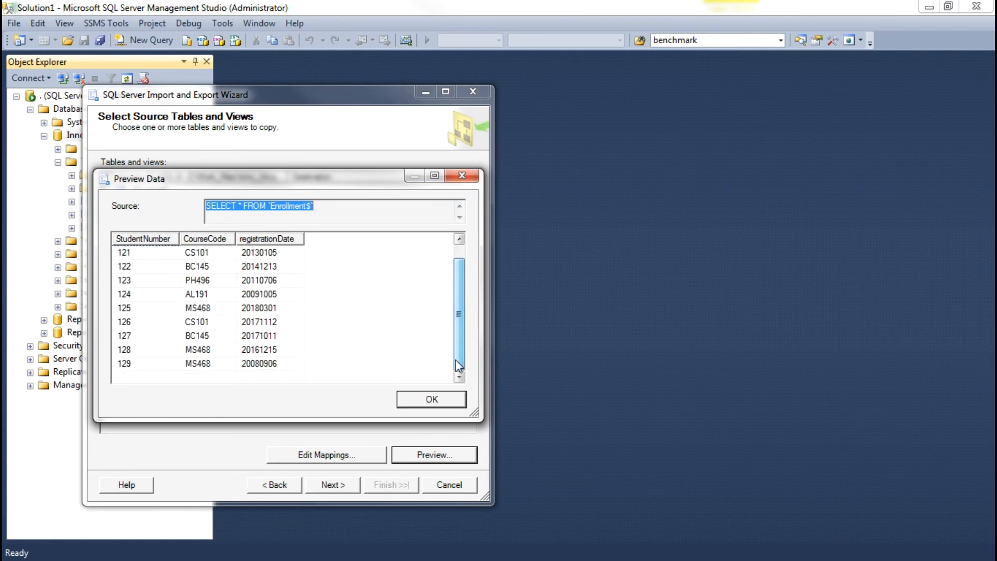
{"action": "left_click", "coordinate": [432, 399]}
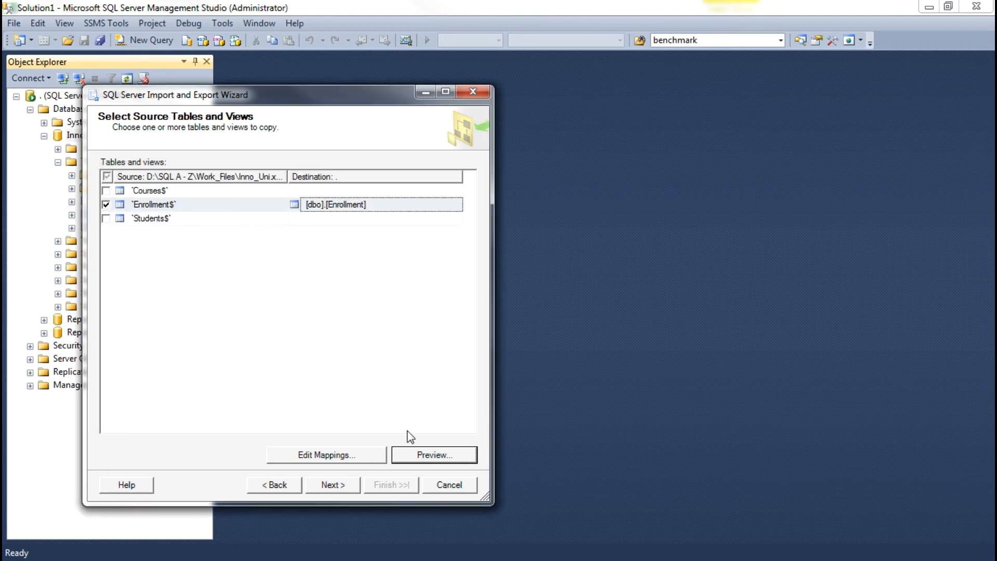
{"action": "left_click", "coordinate": [323, 487]}
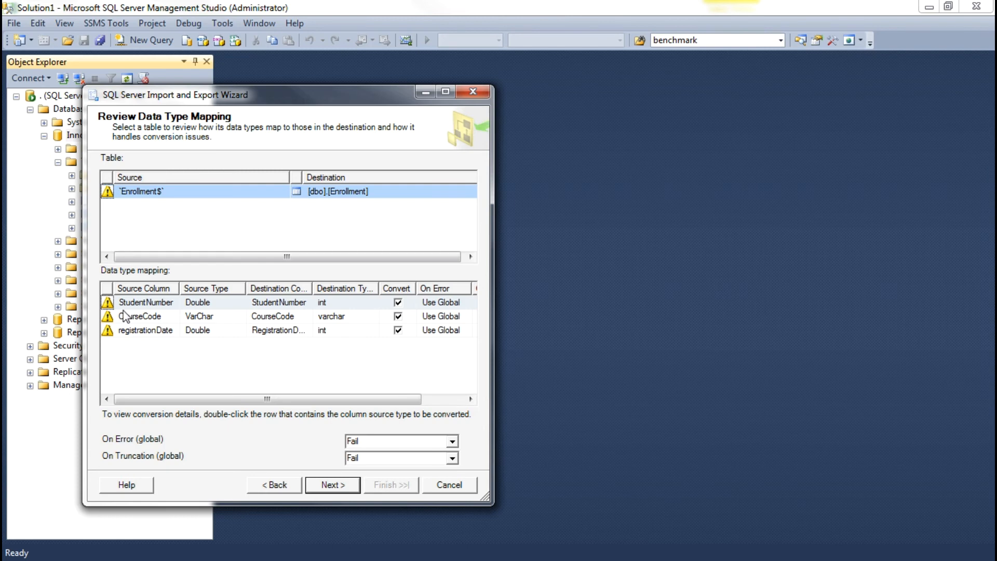
Review the column conversions and global error and truncation options, keep both on Fail, and proceed to the run package page.
{"action": "mouse_move", "coordinate": [129, 316]}
{"action": "left_click", "coordinate": [453, 443]}
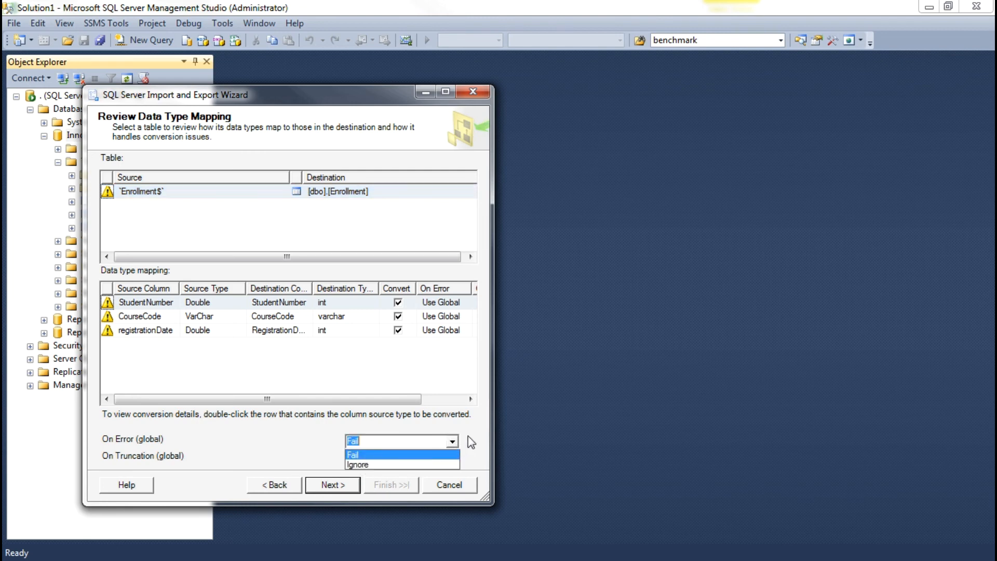
{"action": "left_click", "coordinate": [453, 442]}
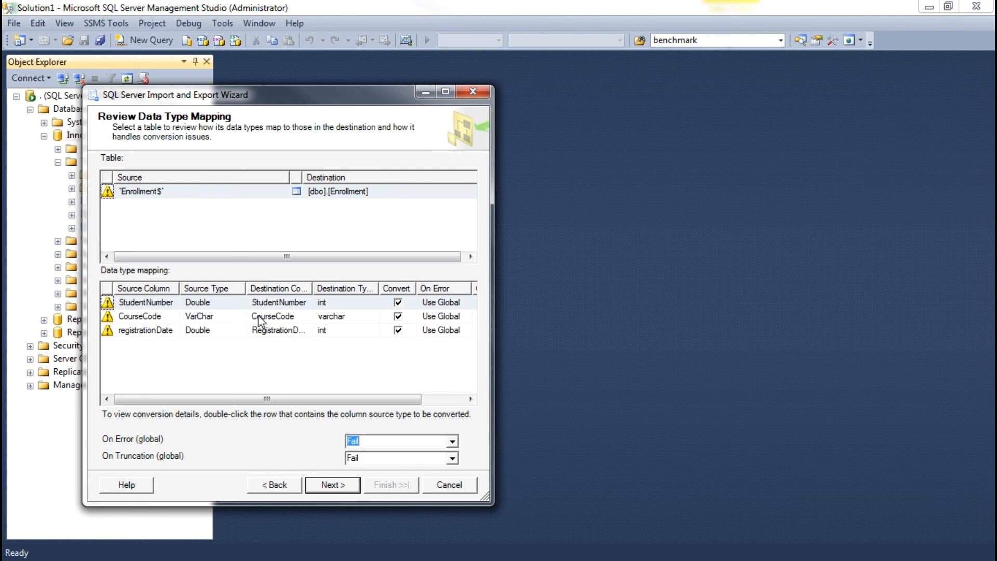
{"action": "mouse_move", "coordinate": [260, 322]}
{"action": "left_click", "coordinate": [158, 320]}
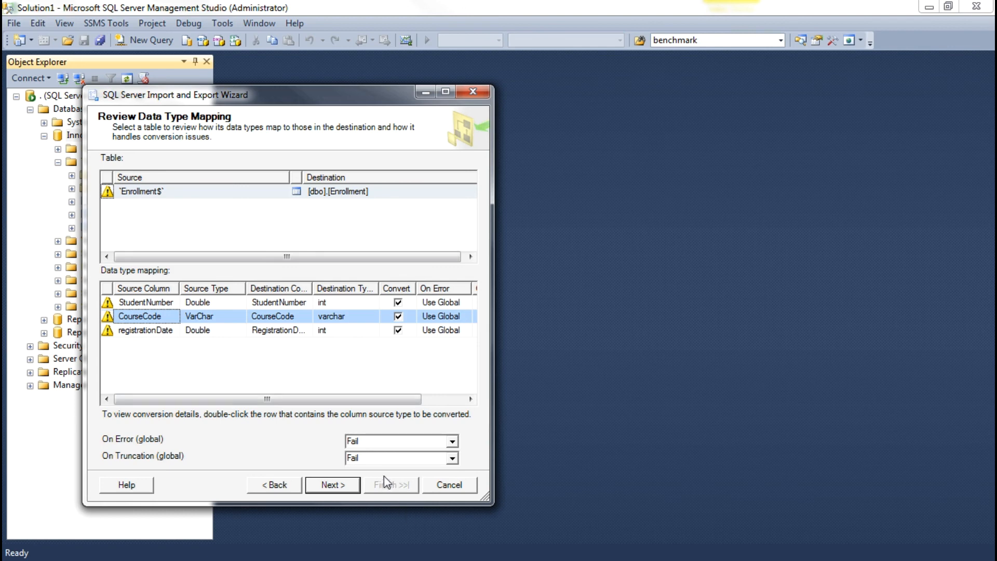
{"action": "left_click", "coordinate": [453, 460]}
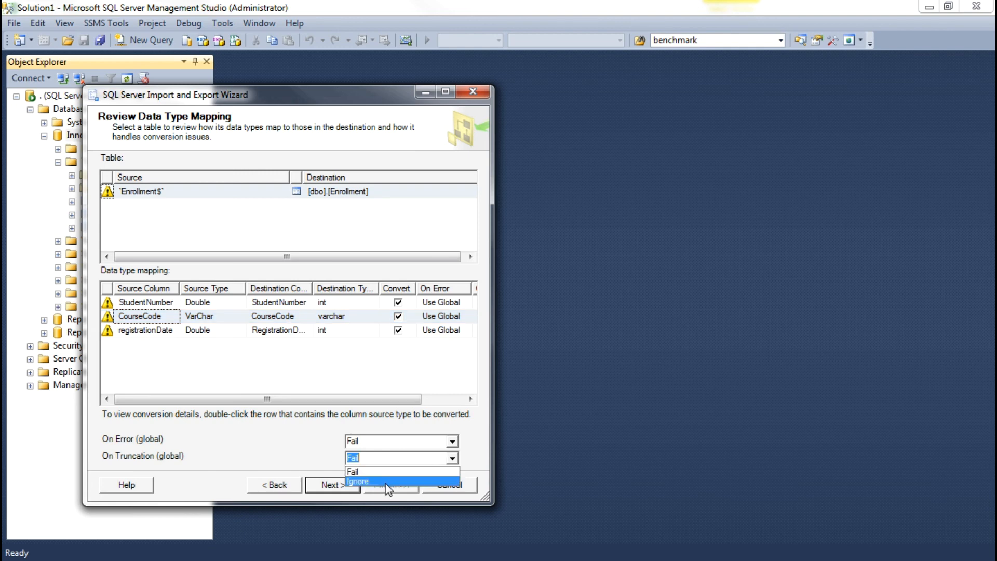
{"action": "left_click", "coordinate": [286, 460]}
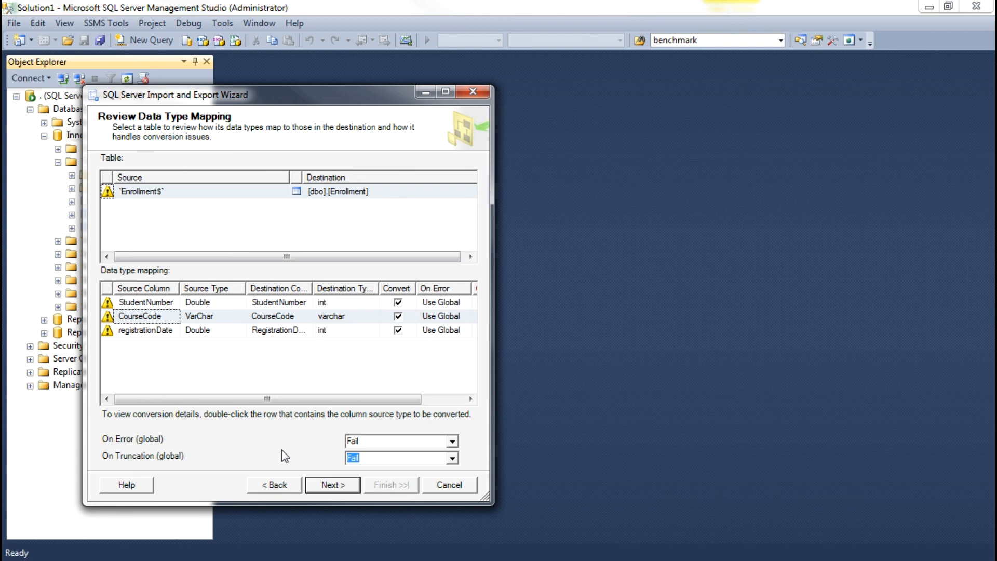
{"action": "left_click", "coordinate": [330, 485]}
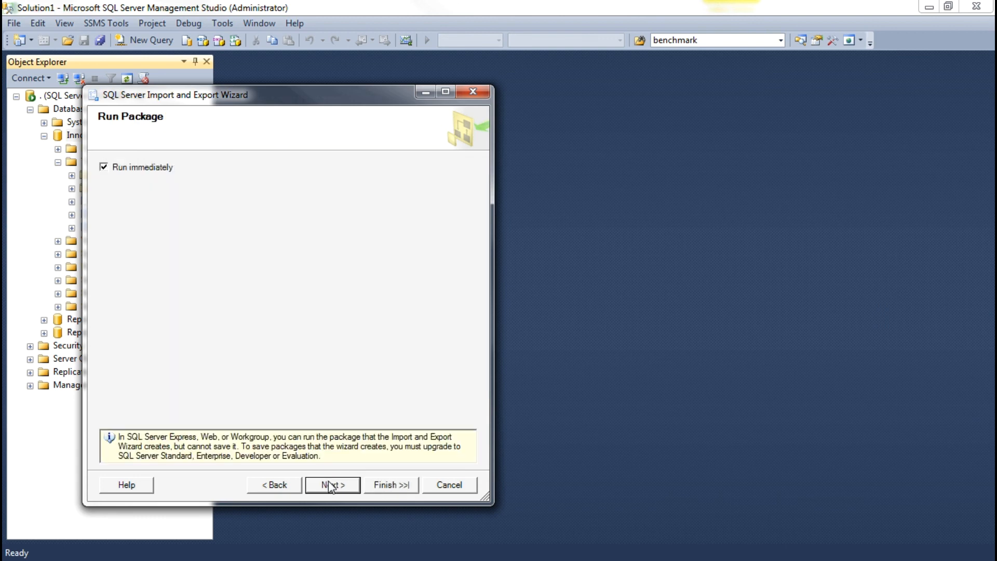
Run the import package immediately to copy the Enrollment$ rows into [dbo].[Enrollment], and close the wizard once execution ends.
{"action": "left_click", "coordinate": [391, 488]}
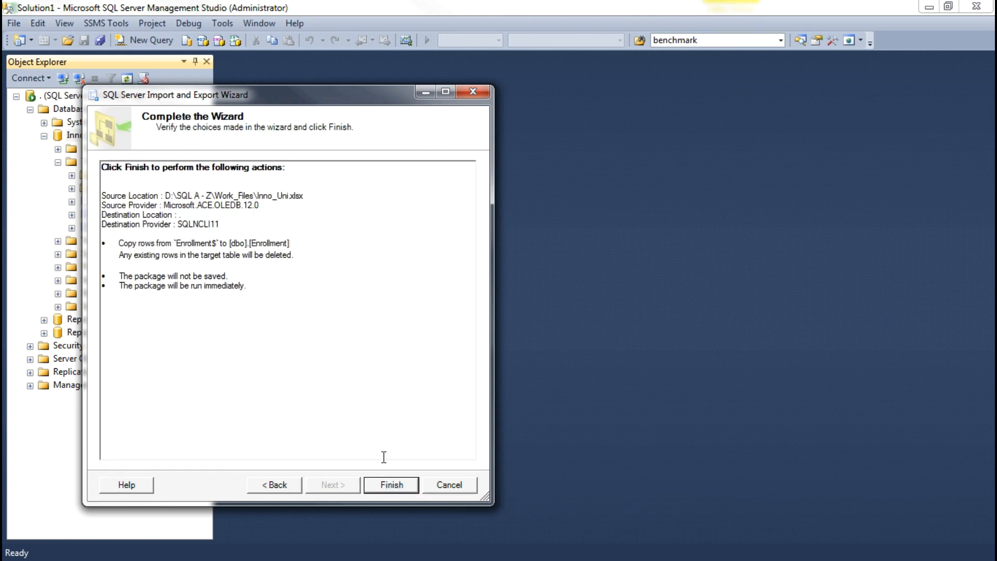
{"action": "left_click", "coordinate": [393, 487]}
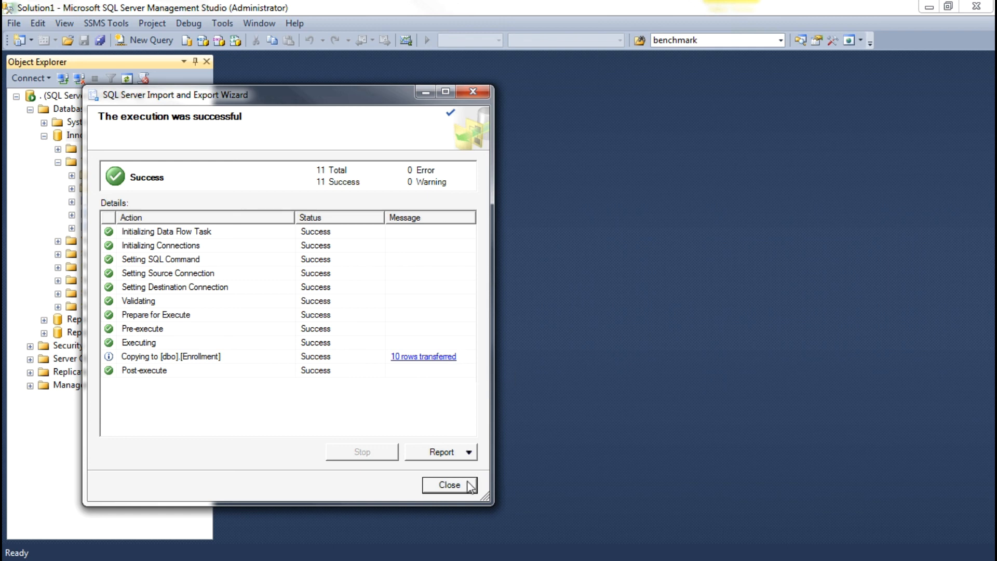
{"action": "left_click", "coordinate": [449, 485]}
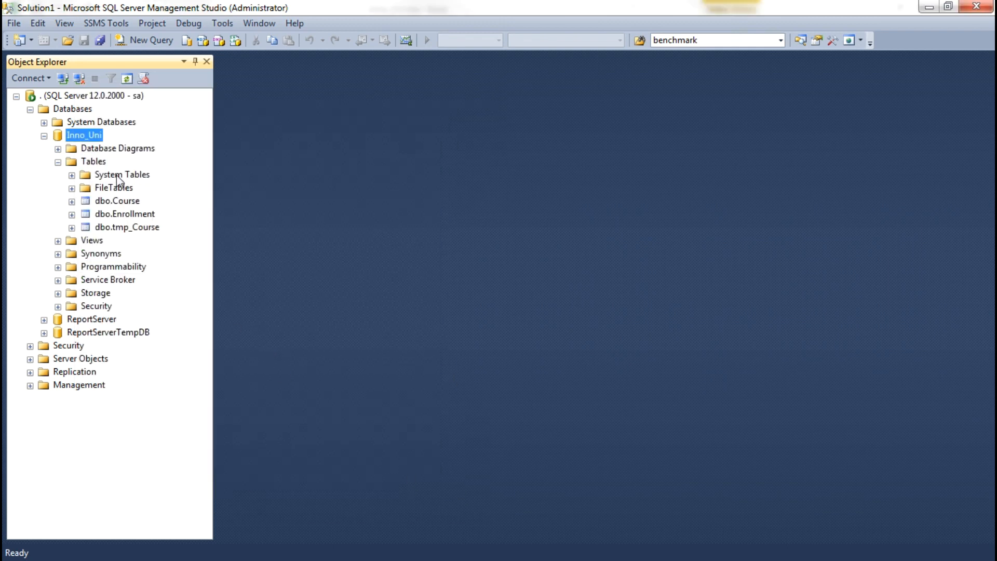
Open the top 200 rows of the dbo.Enrollment table for editing and select all its data rows to check the imported data.
{"action": "left_click", "coordinate": [120, 217]}
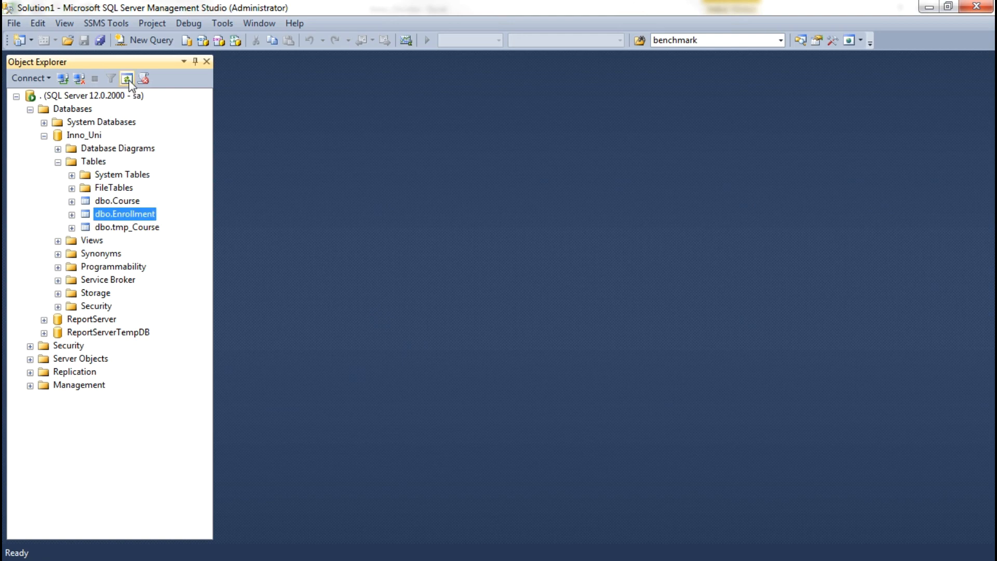
{"action": "left_click", "coordinate": [94, 162]}
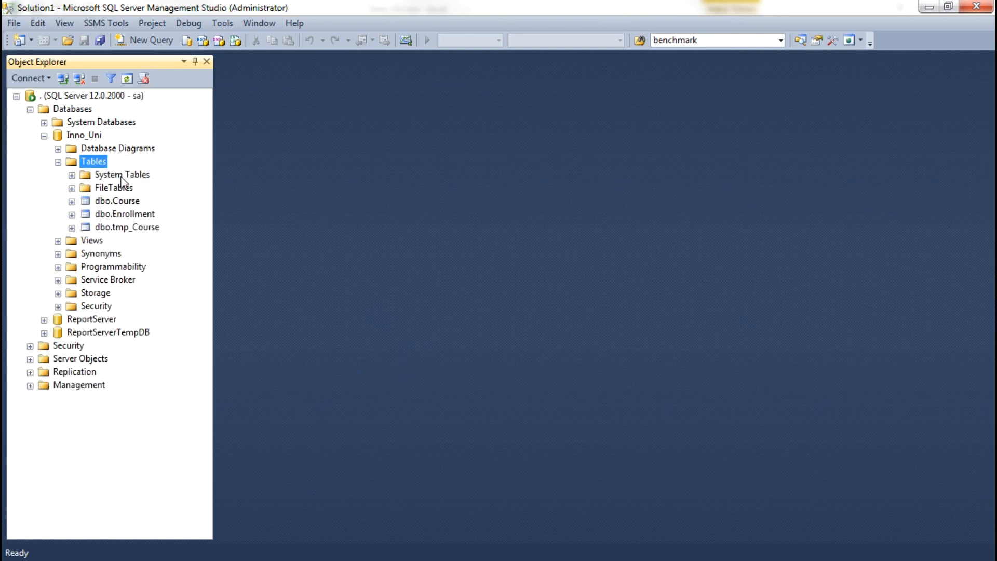
{"action": "left_click", "coordinate": [115, 217]}
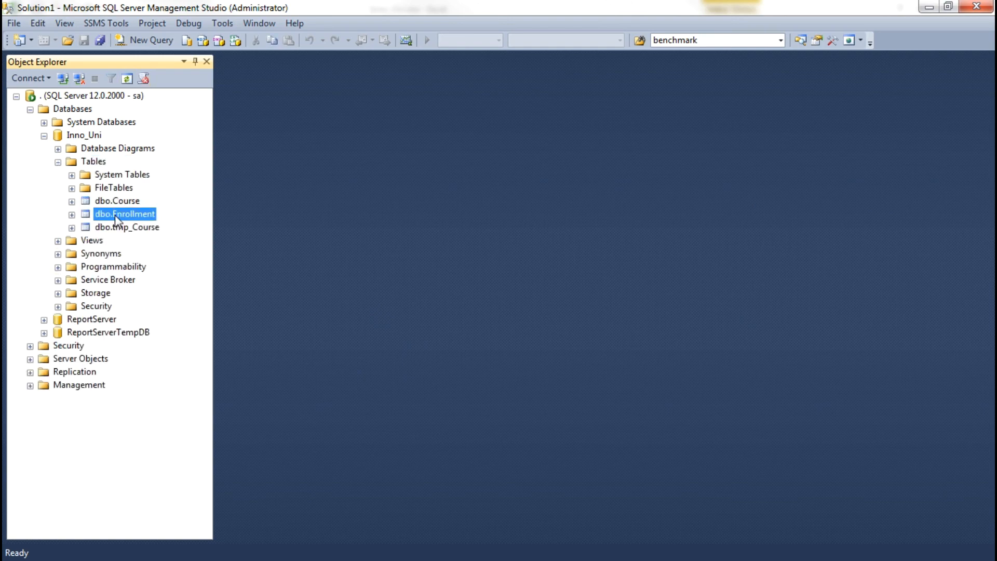
{"action": "right_click", "coordinate": [114, 214]}
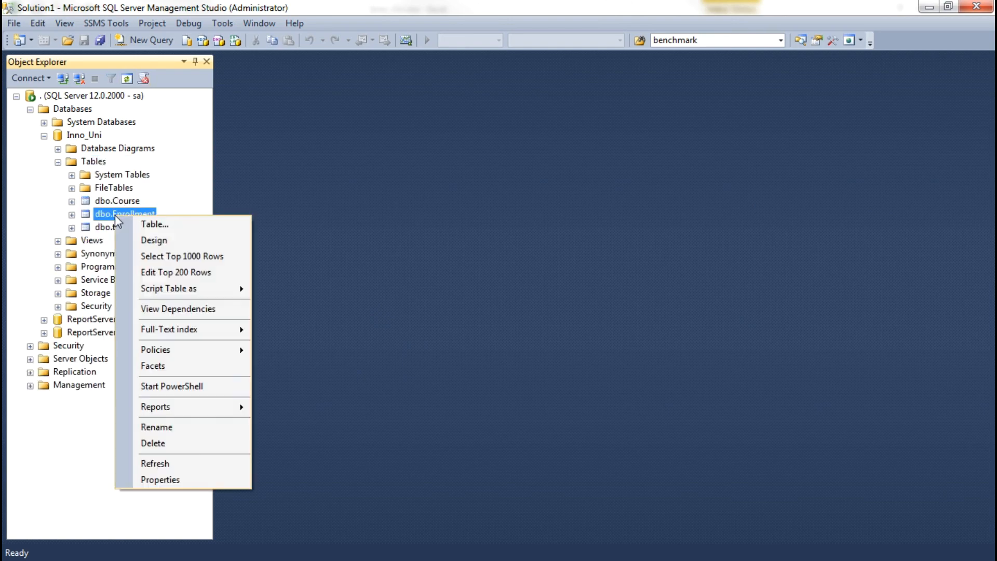
{"action": "left_click", "coordinate": [172, 272]}
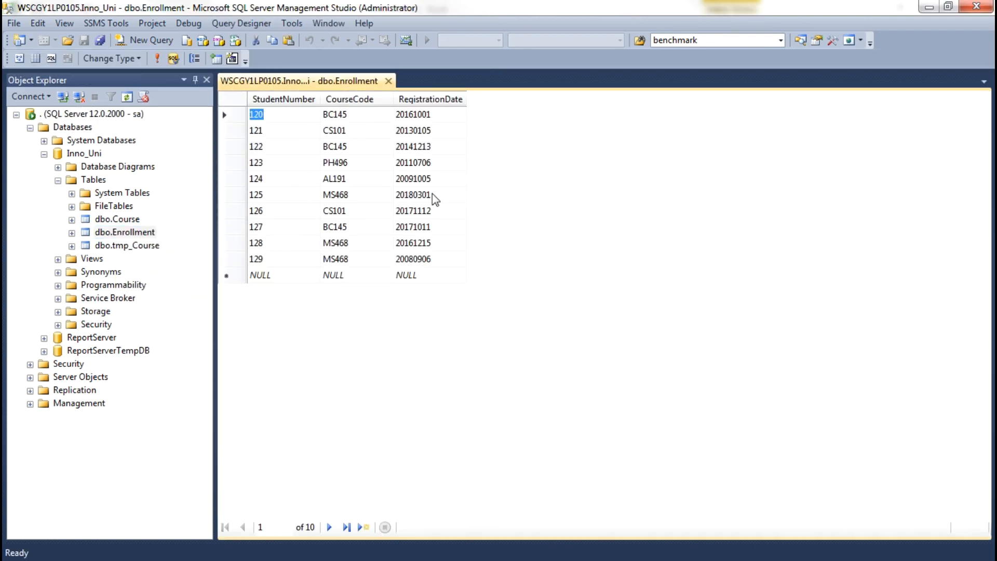
{"action": "left_click_drag", "start_coordinate": [443, 264], "coordinate": [253, 113]}
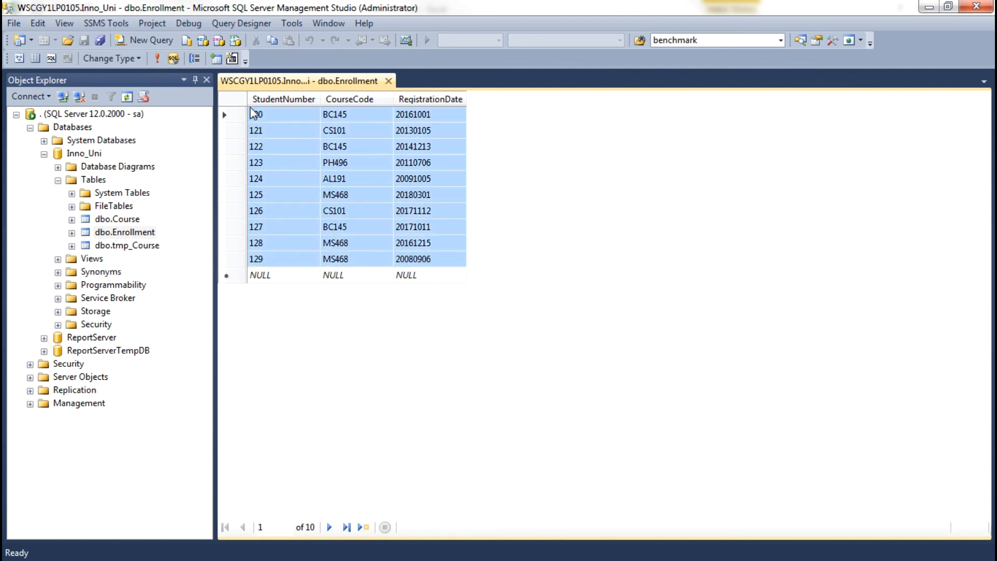